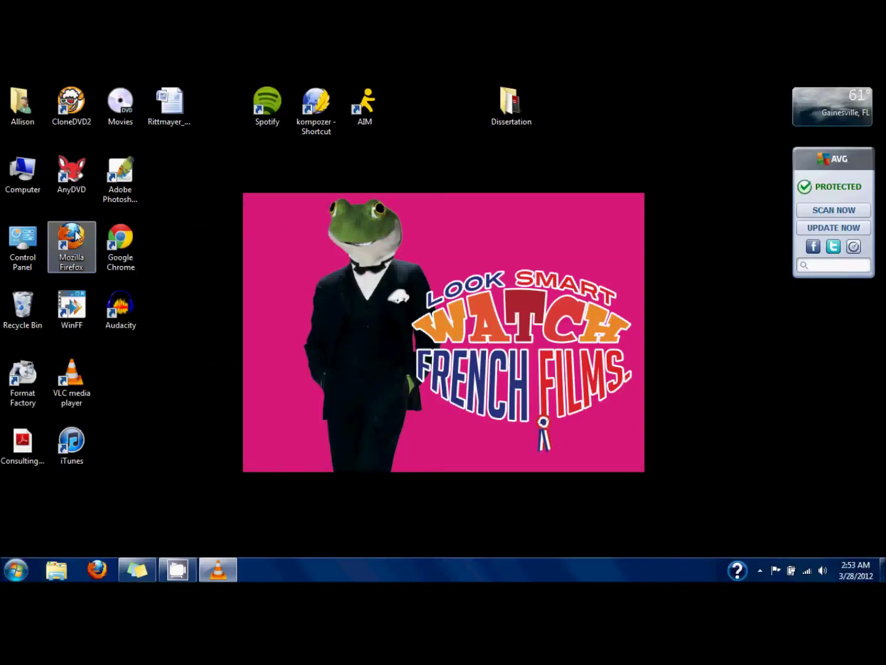
Step: Search 'VLC player' in Firefox, open the official VideoLAN page, then close the browser
double_click(77, 236)
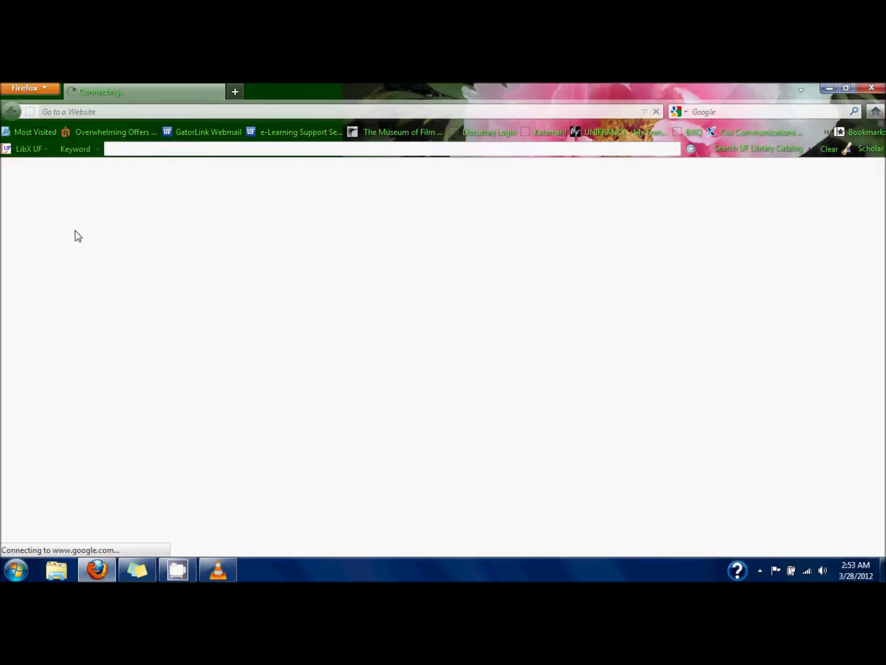
text(VLC player)
key(Return)
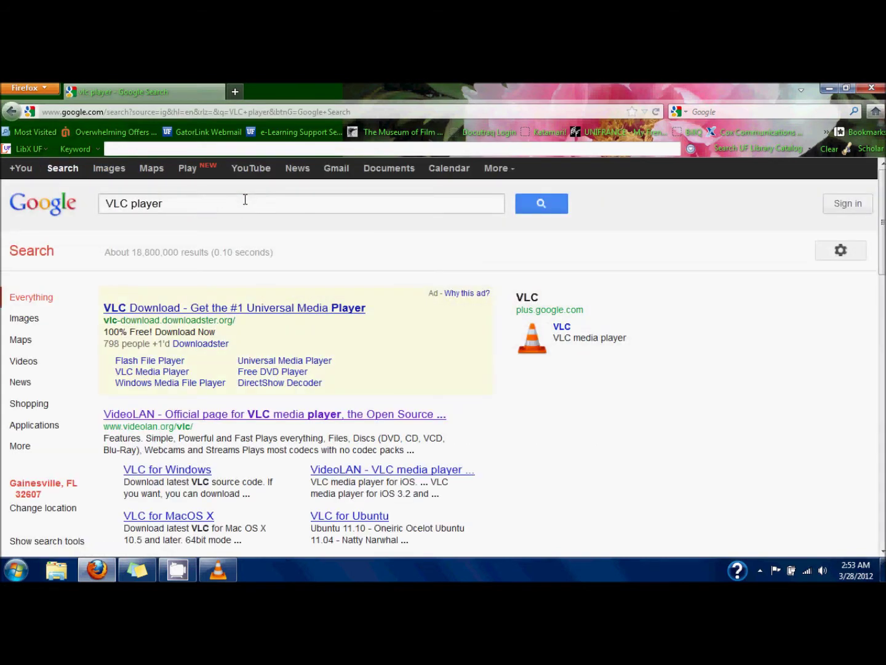
click(176, 419)
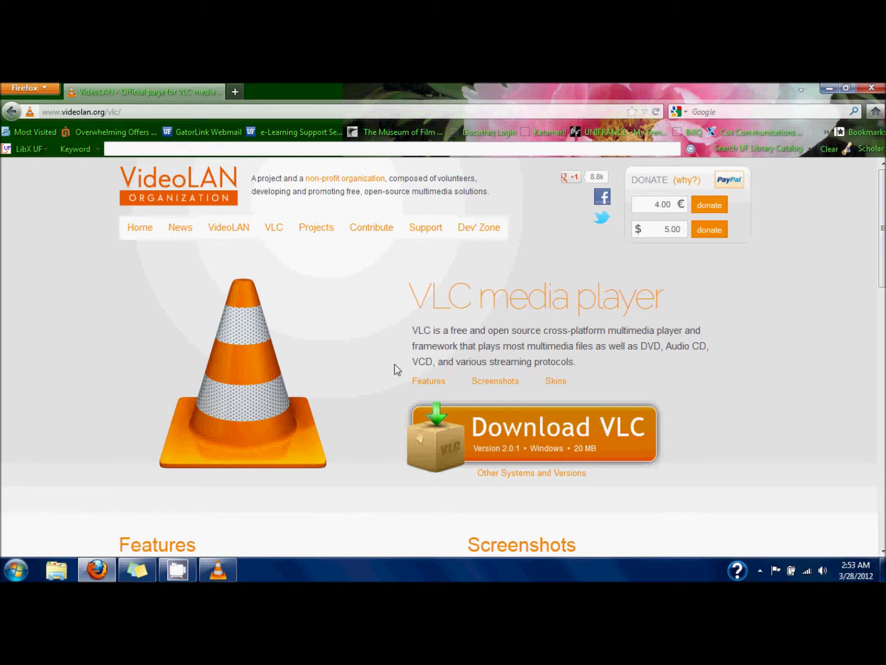
click(870, 88)
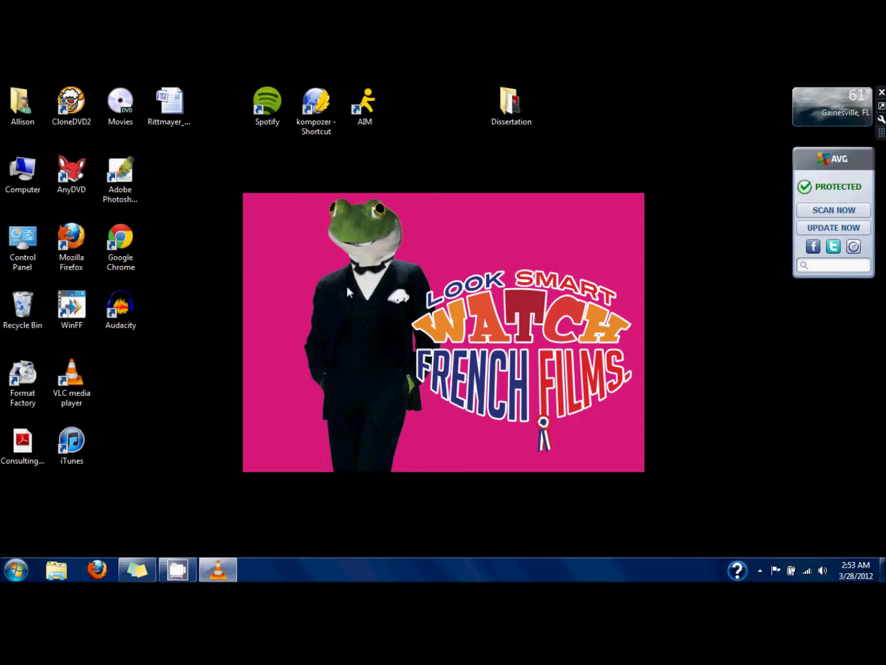
Step: In VLC, open the Open Disc dialog and browse for a disc folder, then cancel both dialogs
click(224, 563)
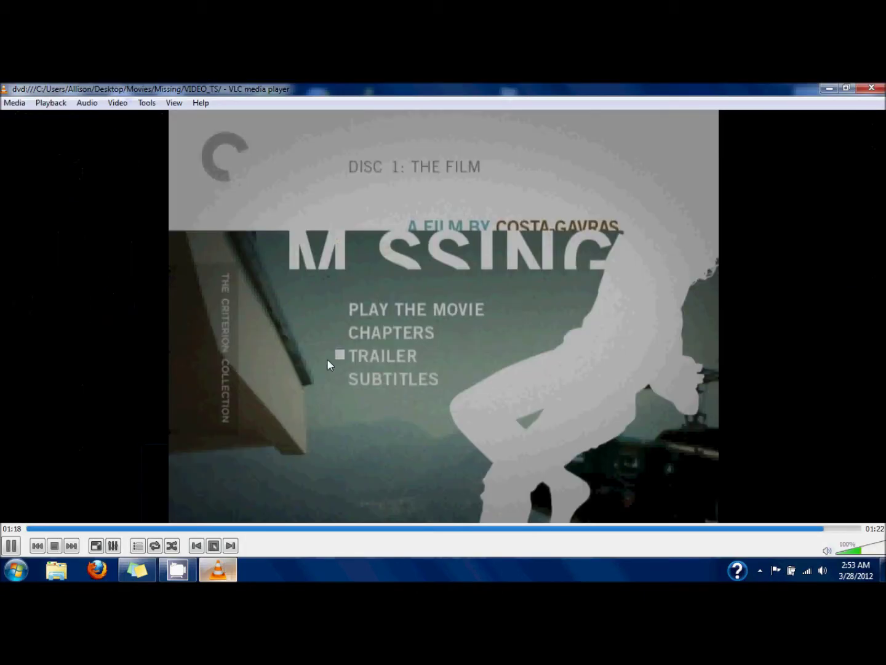
click(15, 104)
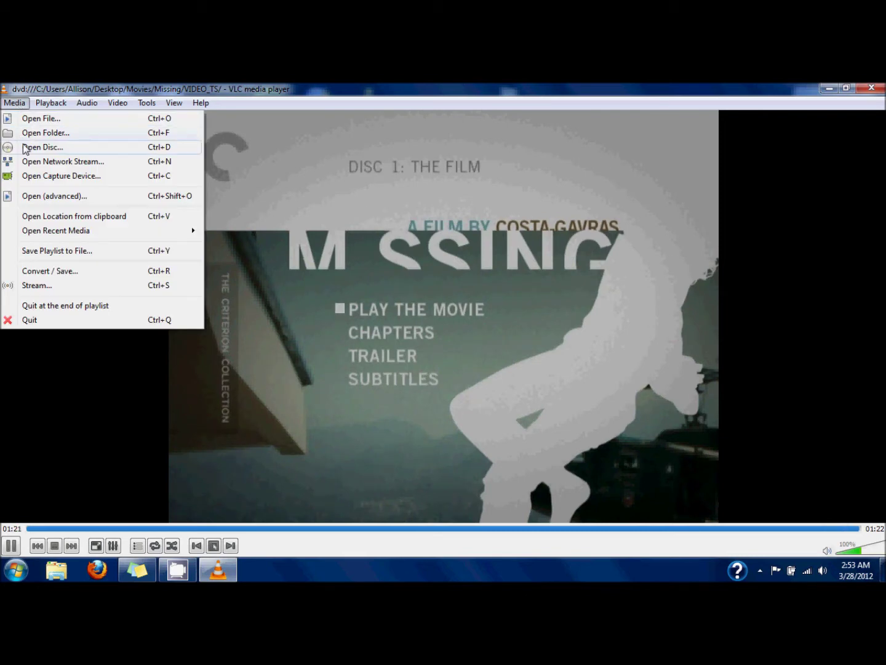
click(42, 147)
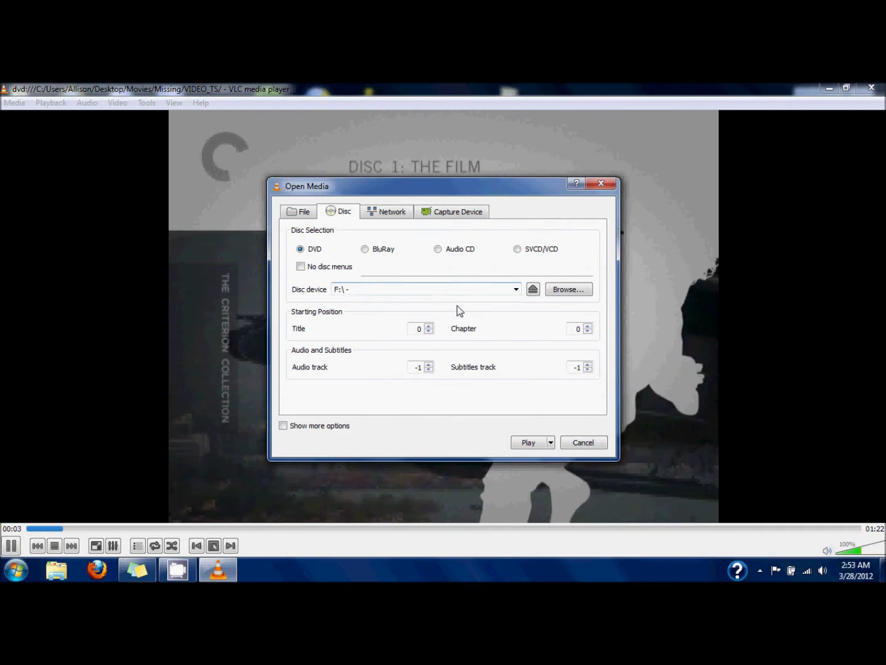
click(569, 291)
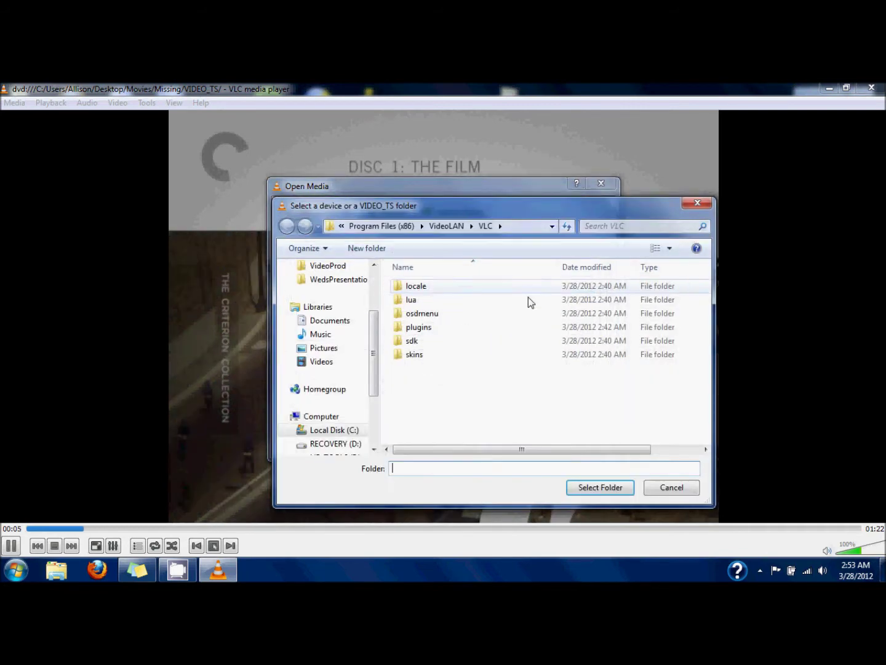
scroll(360, 382, down, 2)
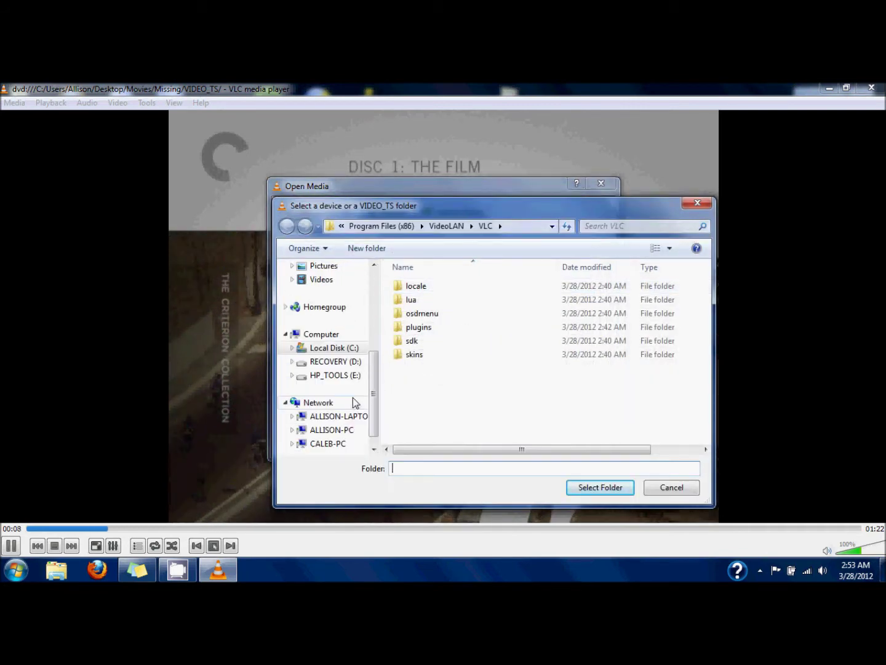
scroll(353, 397, up, 1)
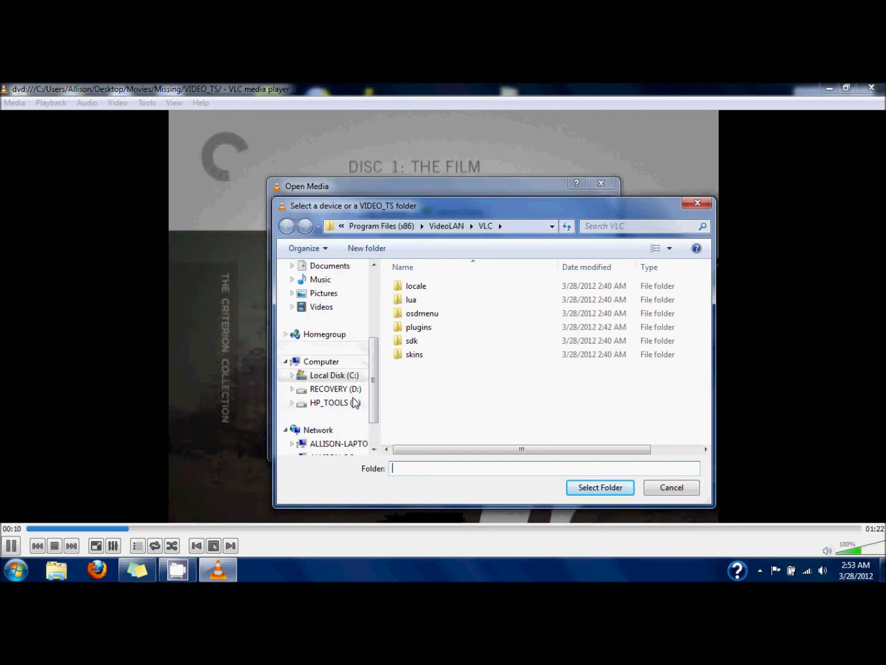
scroll(352, 397, up, 3)
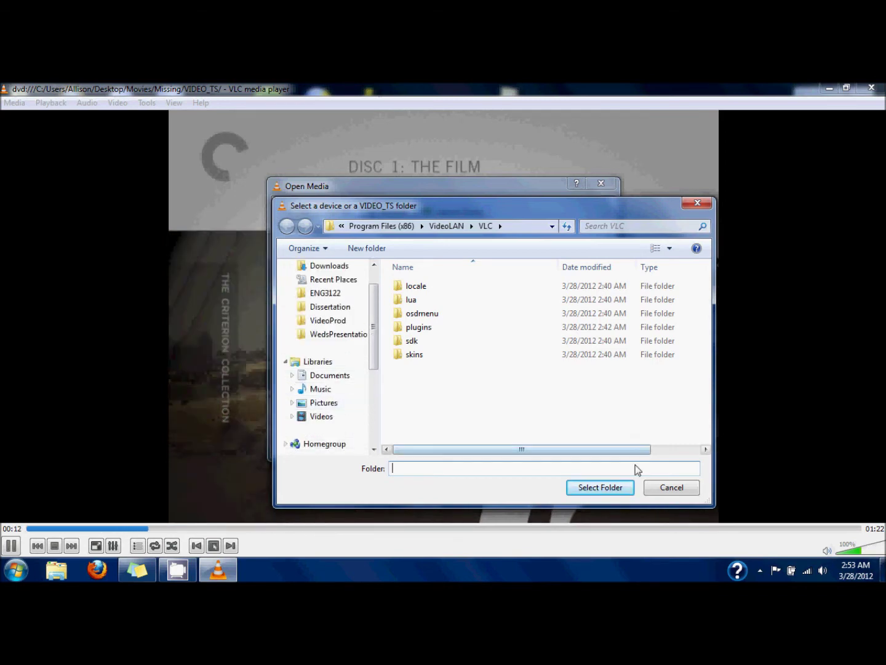
click(656, 487)
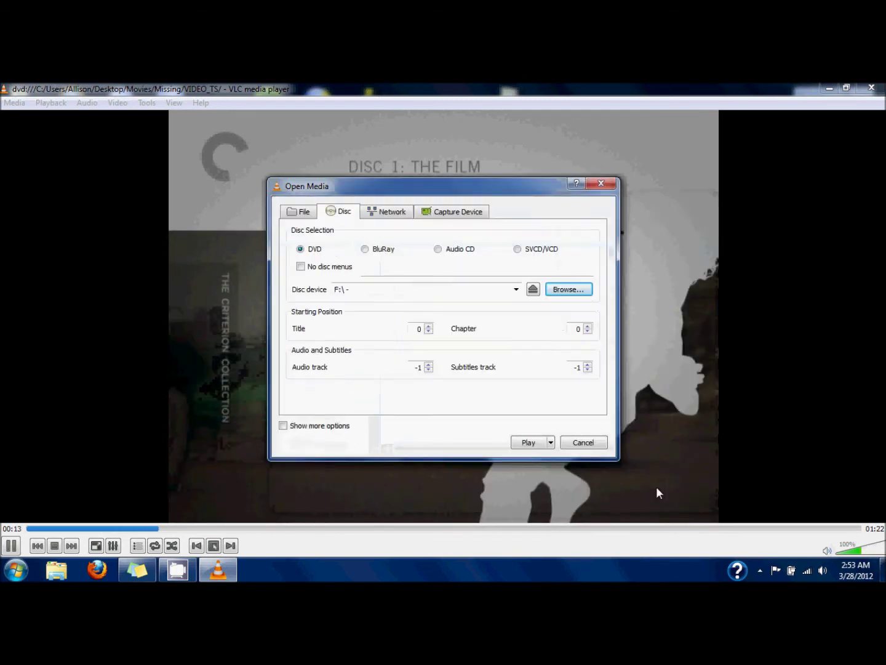
click(602, 439)
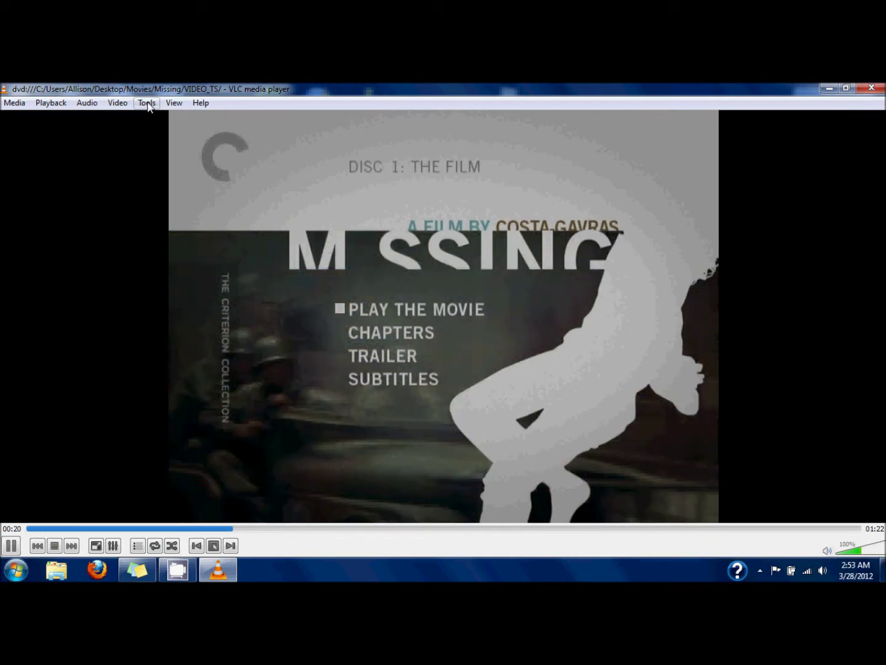
Step: Set the Video snapshots format to jpg in VLC Preferences and save
click(147, 104)
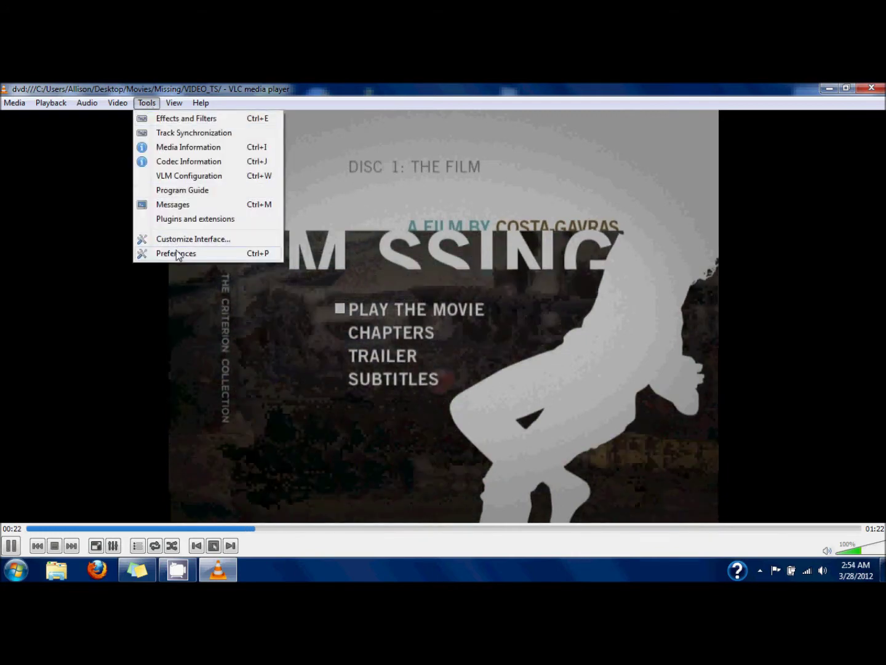
click(176, 254)
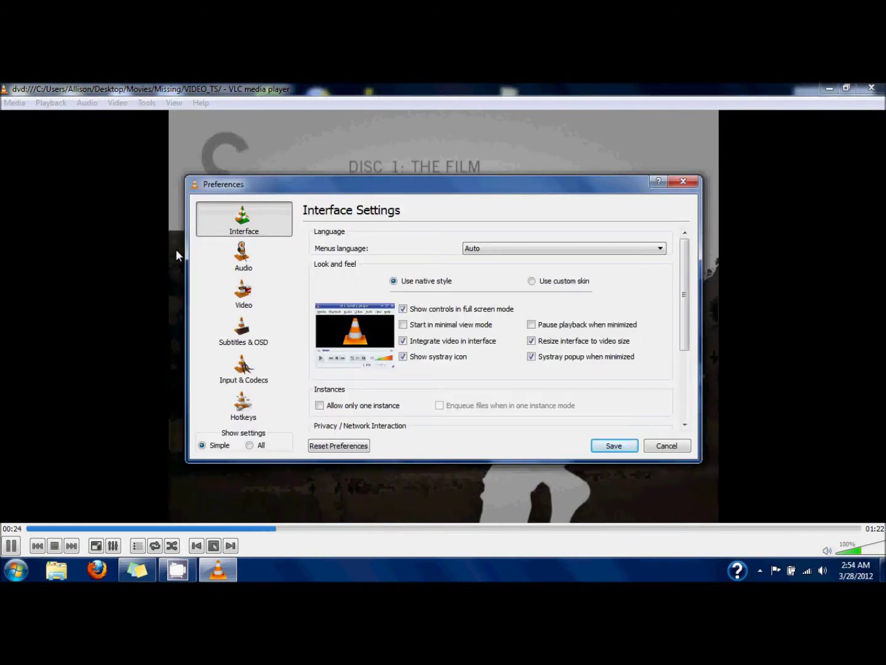
click(226, 293)
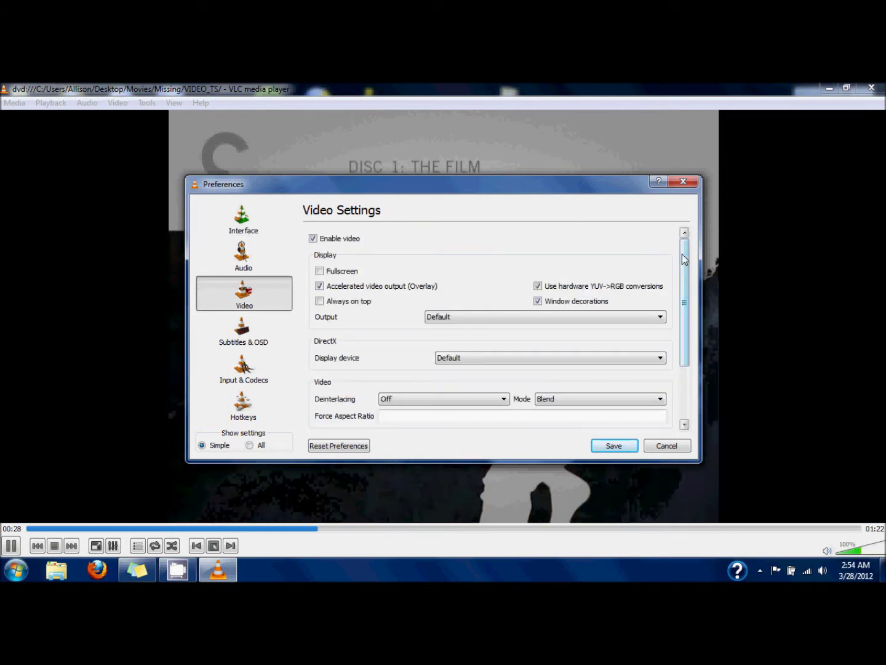
drag(682, 253, 640, 354)
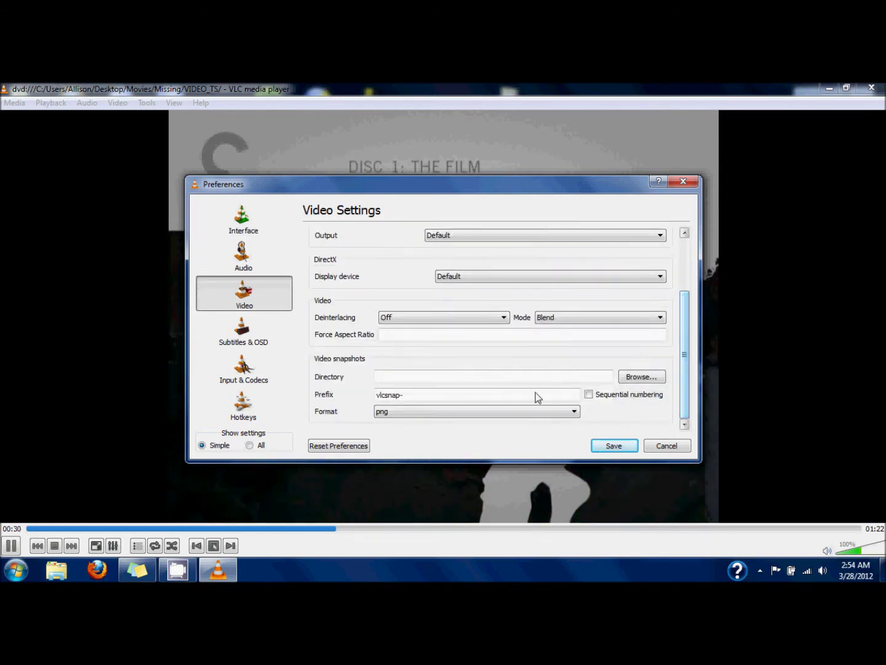
click(511, 412)
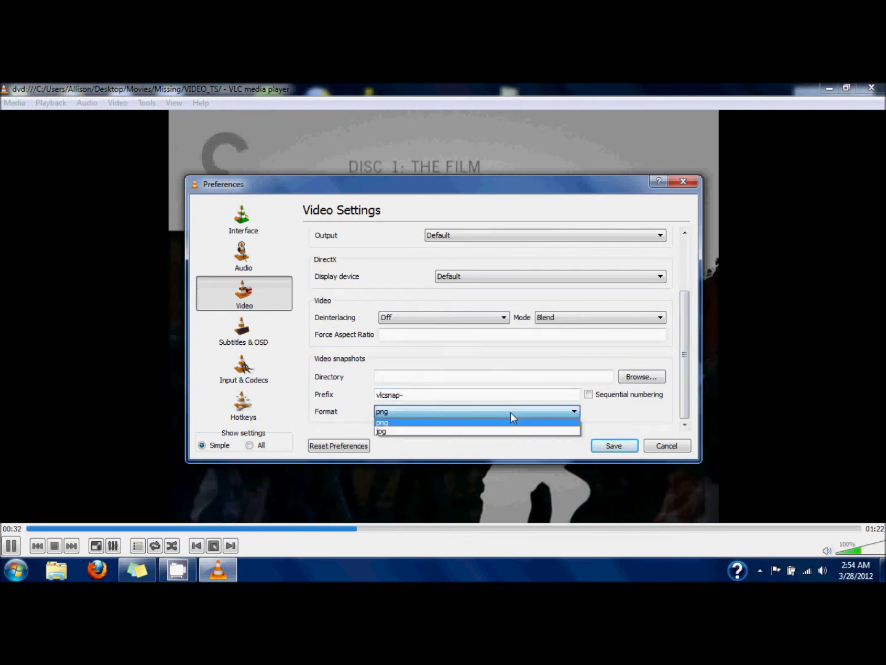
click(486, 431)
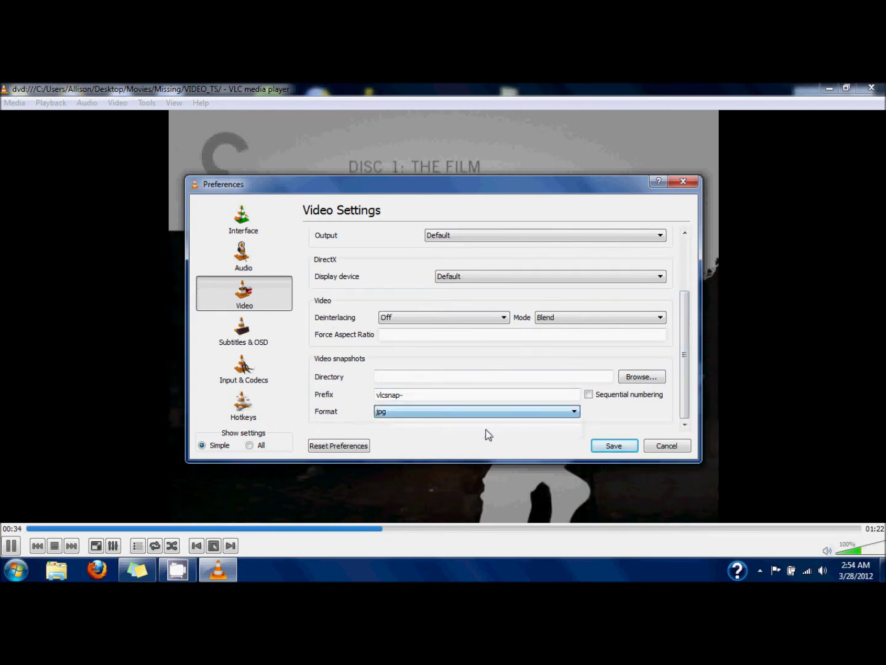
click(613, 445)
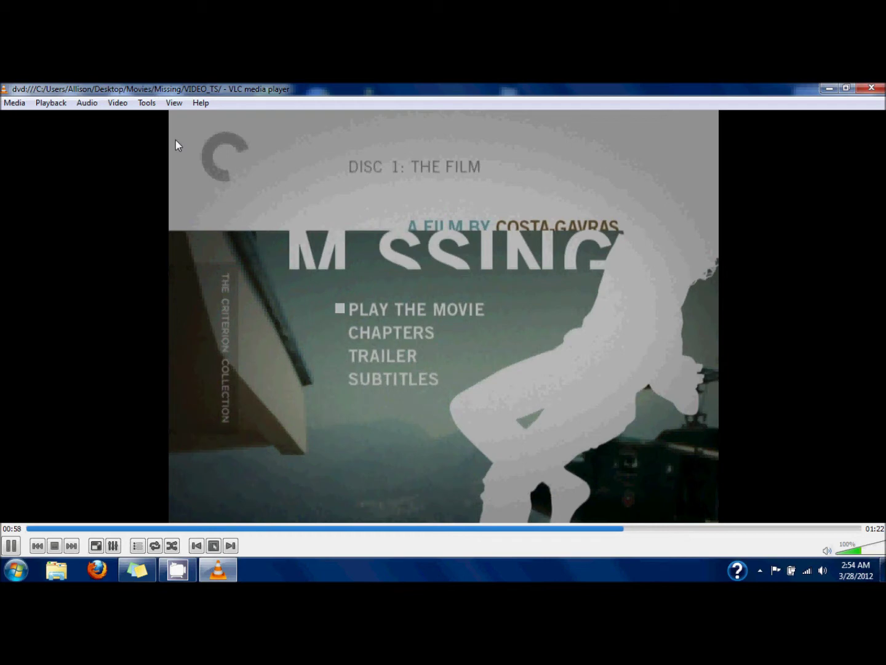
Step: Enable Advanced Controls from VLC's View menu
click(174, 103)
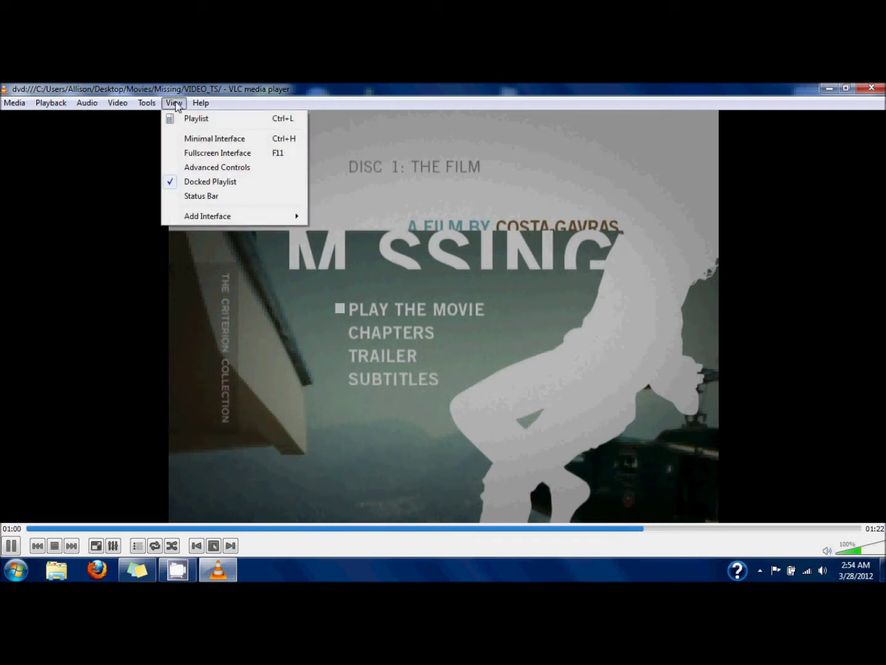
click(203, 168)
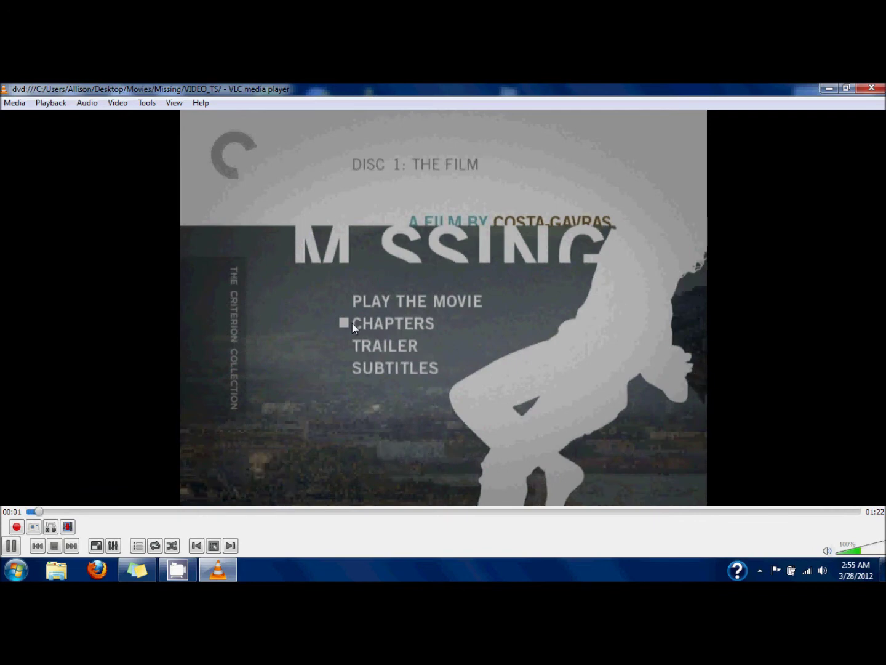
Step: Play chapter 17, Italian Embassy, from the DVD chapters menu and skip ahead to about 1:25
click(352, 322)
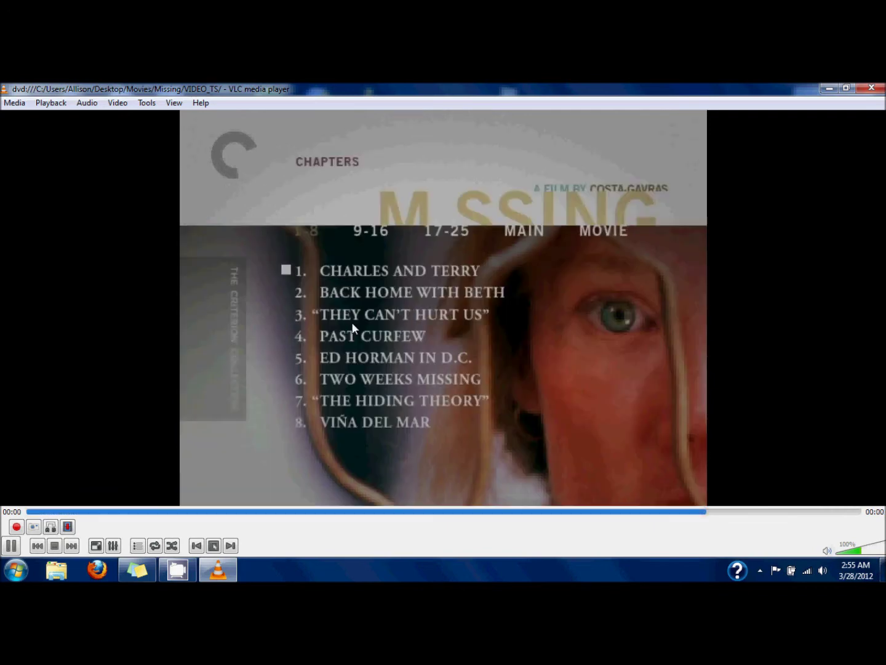
click(445, 229)
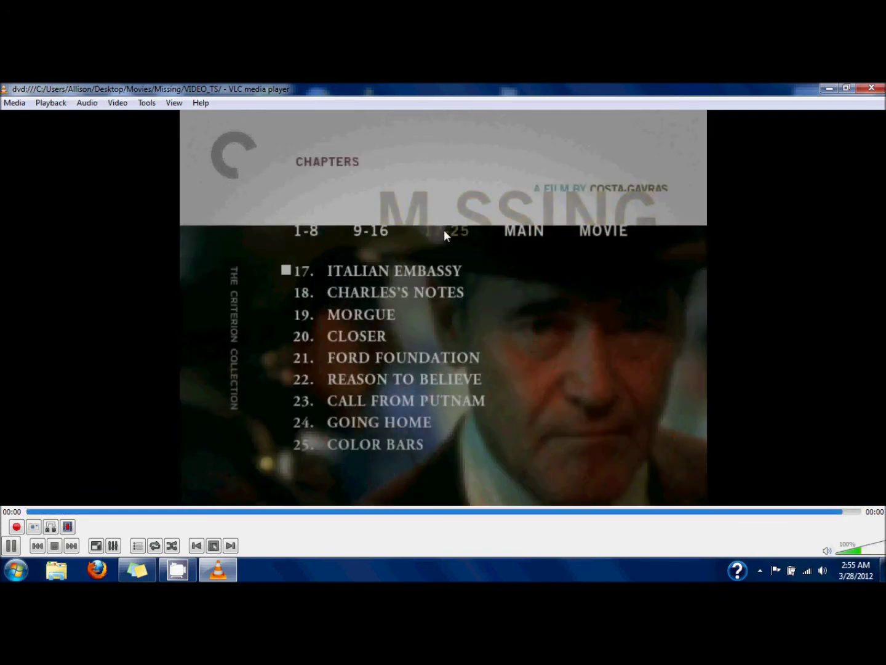
click(396, 273)
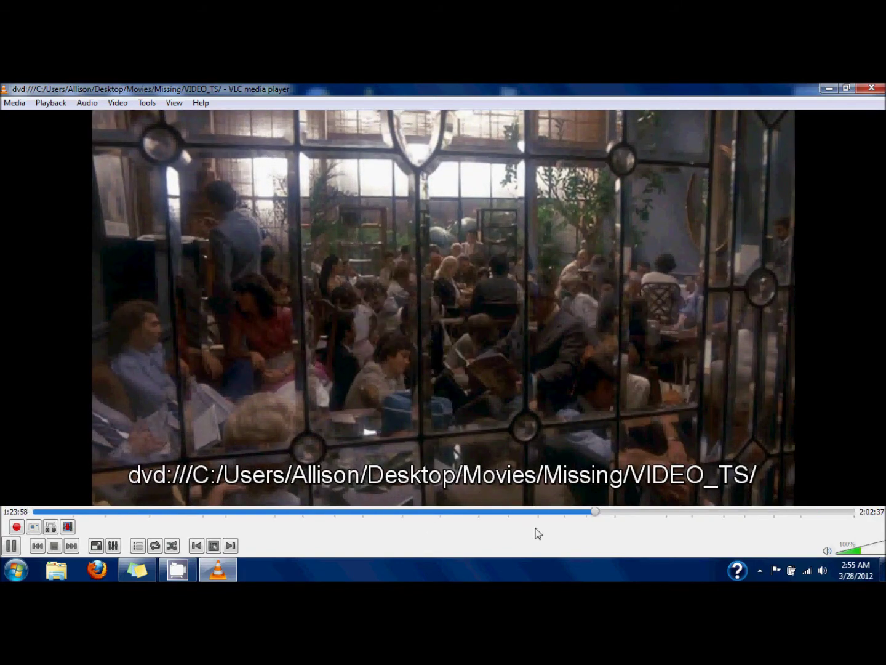
click(602, 512)
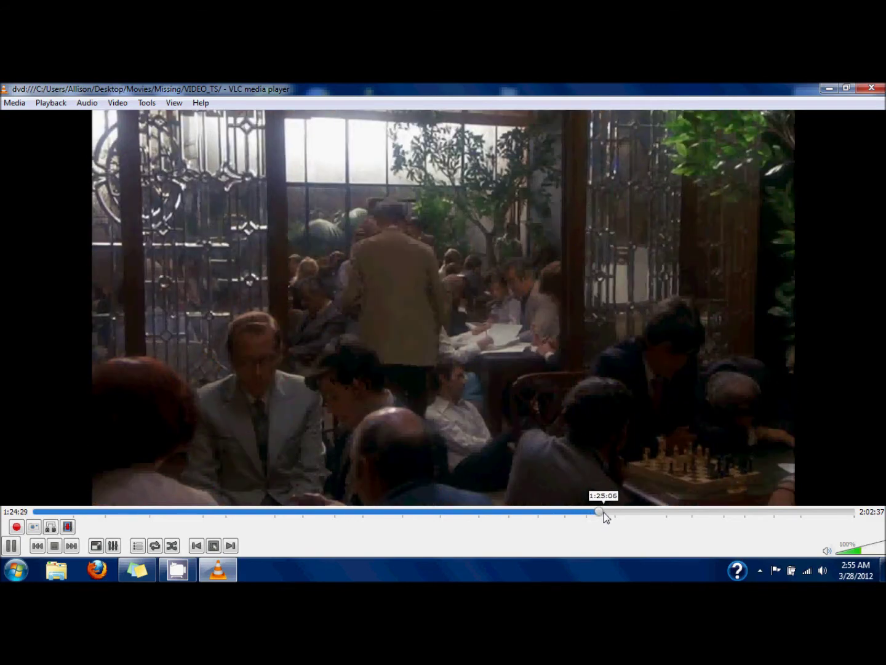
click(603, 512)
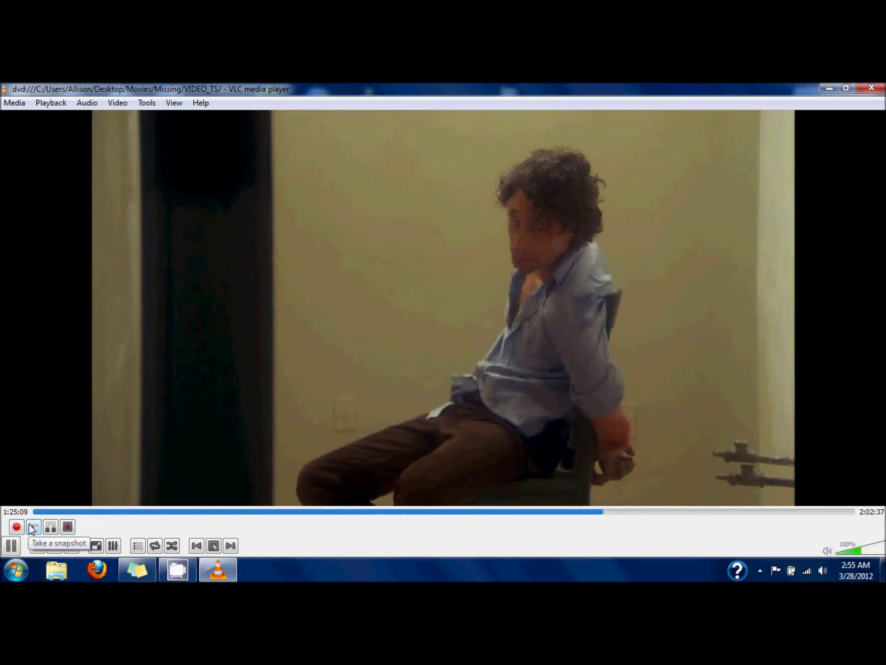
Step: Save a PNG snapshot of the seated-man frame and pause the movie near 1:25
click(33, 527)
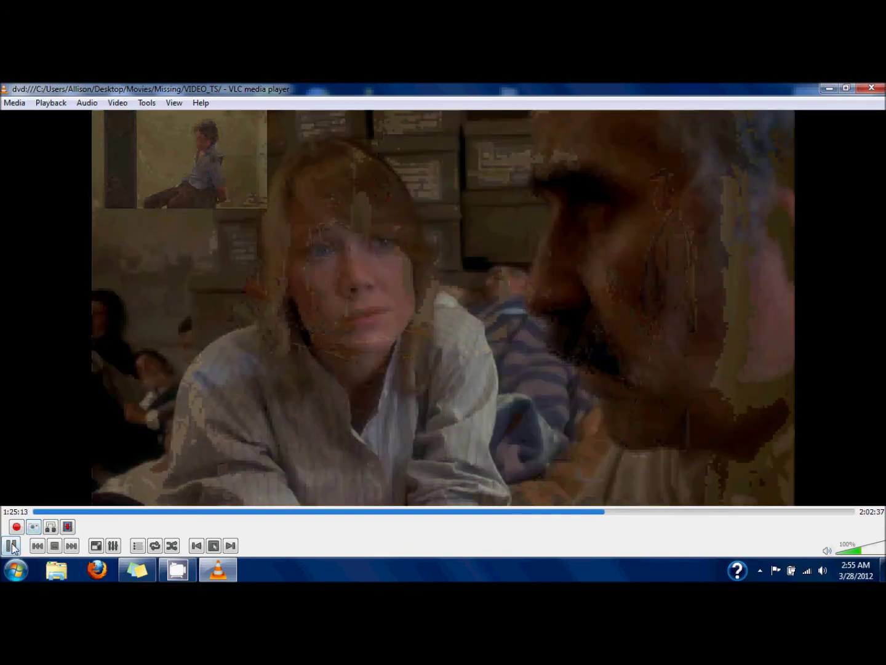
click(11, 546)
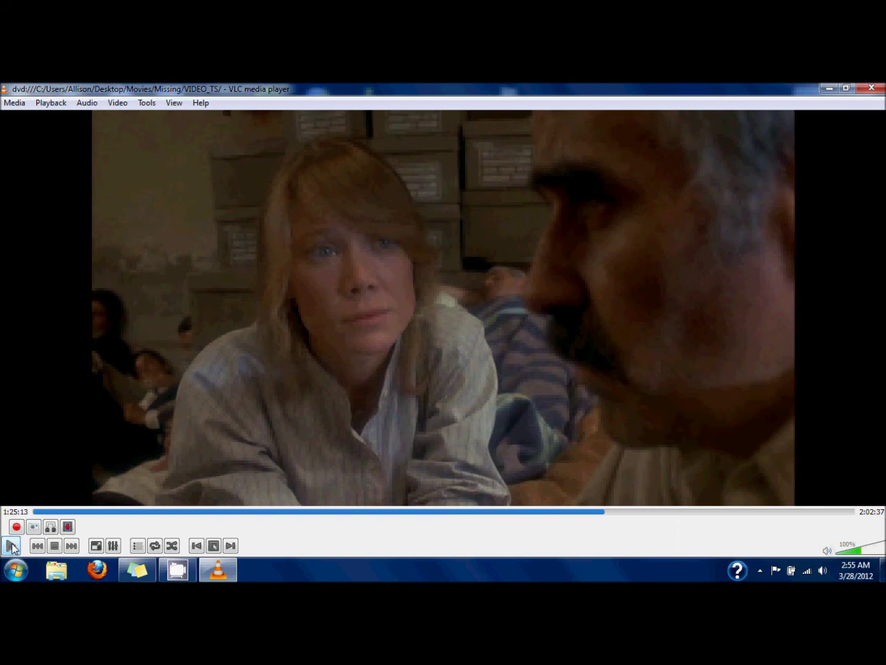
click(606, 512)
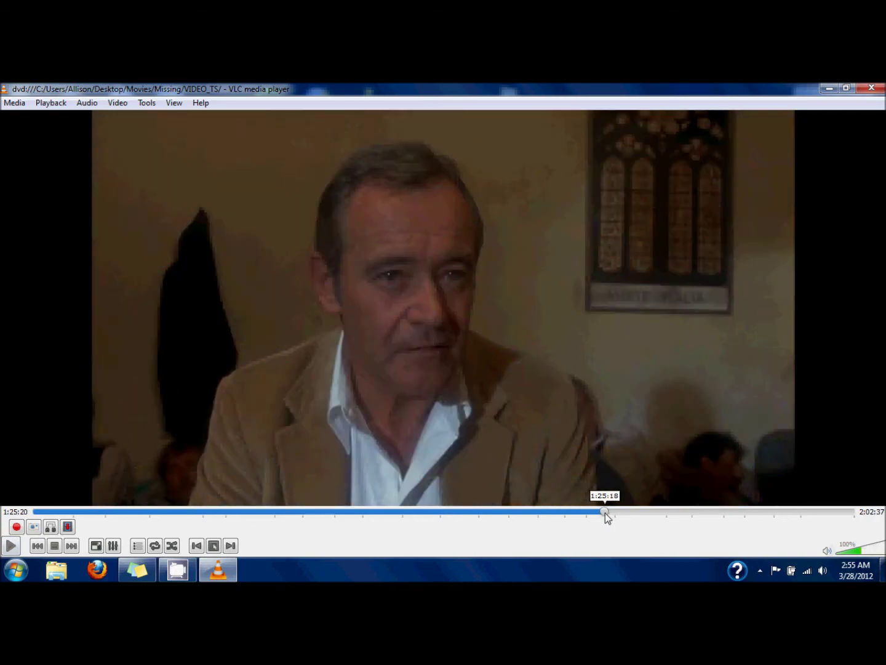
Step: Scrub back and forth along the seek bar until the paused film sits at 1:25:06
click(602, 512)
click(603, 512)
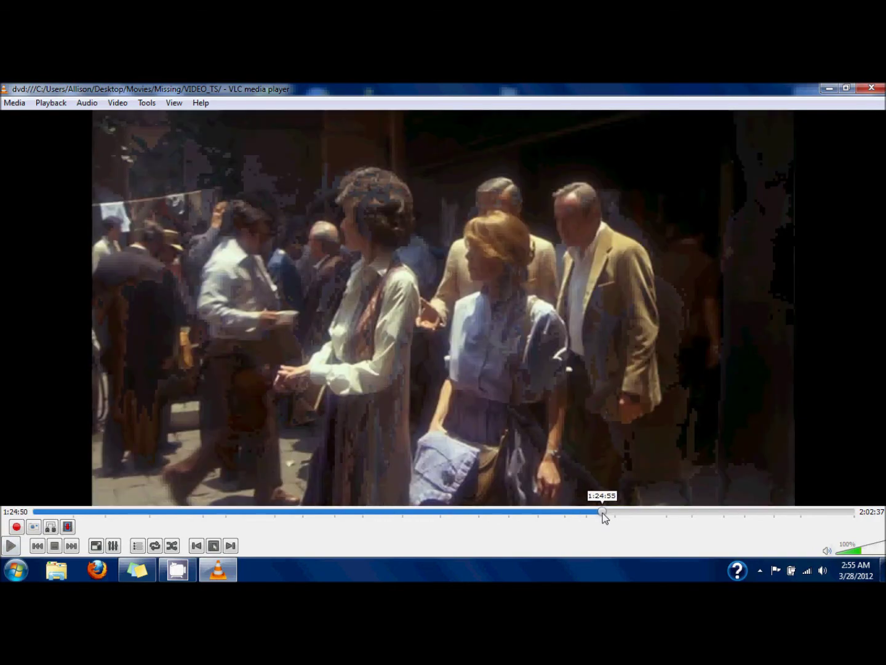
click(604, 512)
click(605, 512)
click(606, 512)
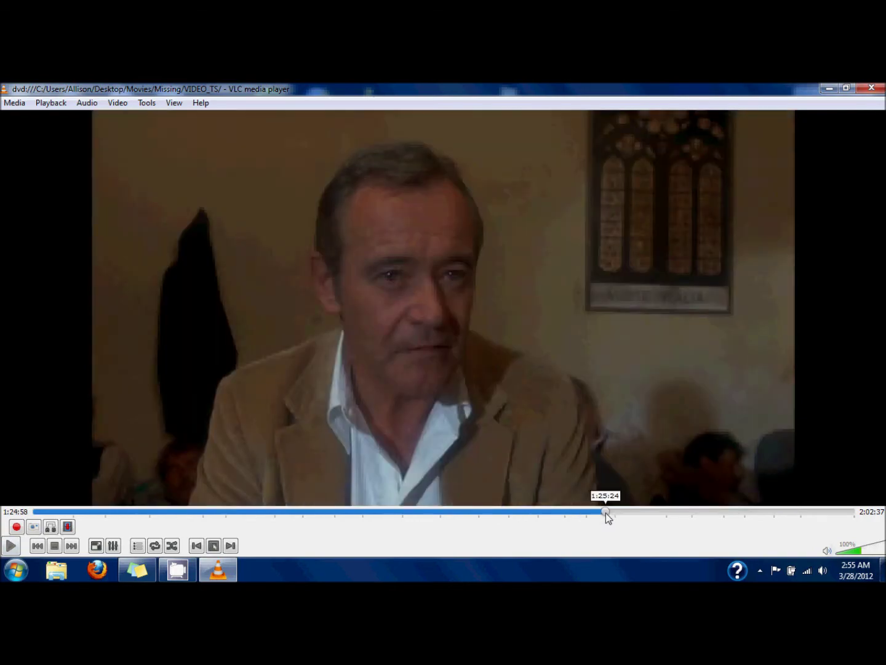
click(605, 513)
click(605, 512)
click(604, 512)
click(603, 513)
click(603, 513)
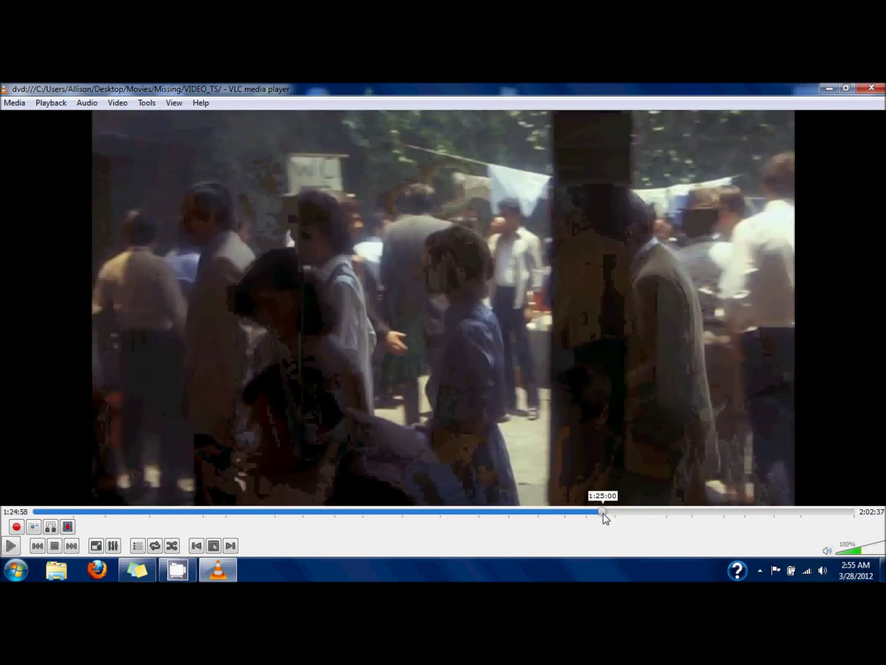
click(604, 513)
click(604, 513)
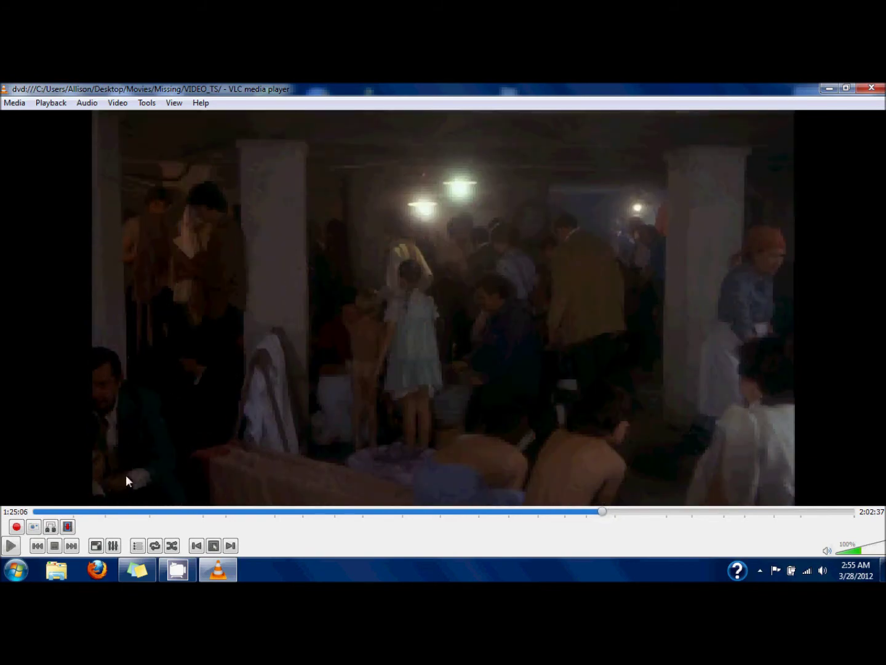
Step: Pause on the seated man at 1:25:09, step three frames forward, and save a second snapshot
click(10, 546)
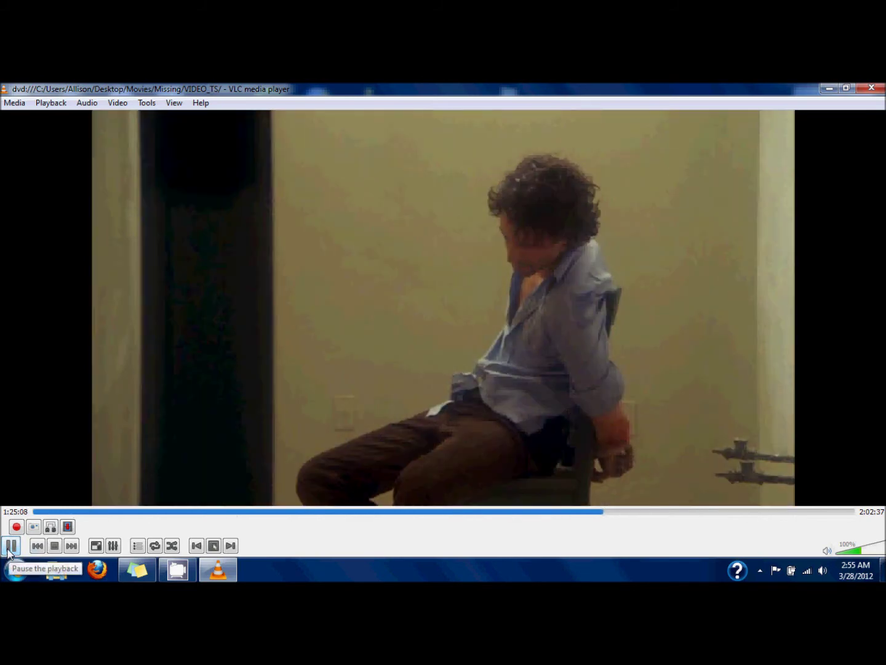
click(9, 548)
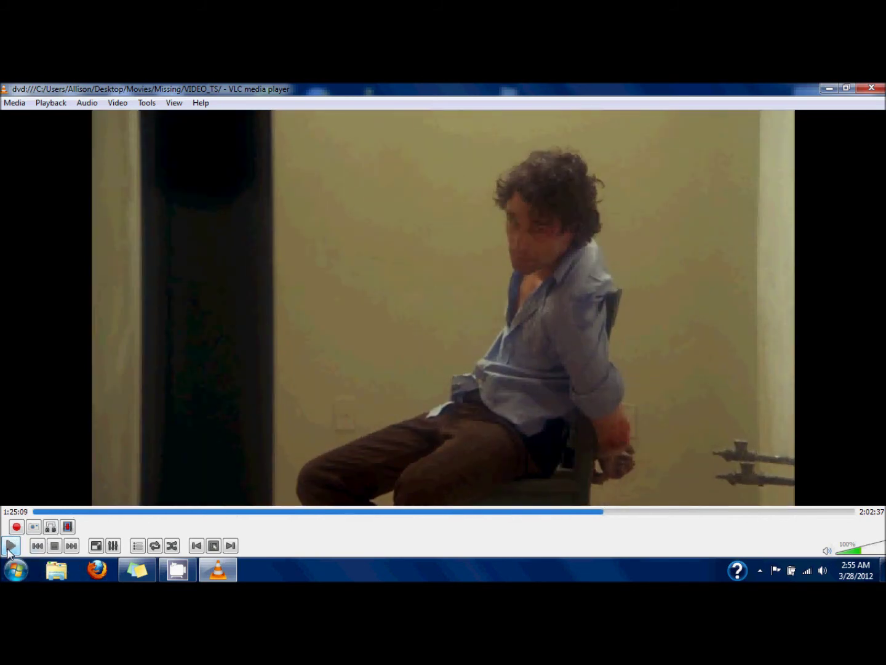
click(69, 527)
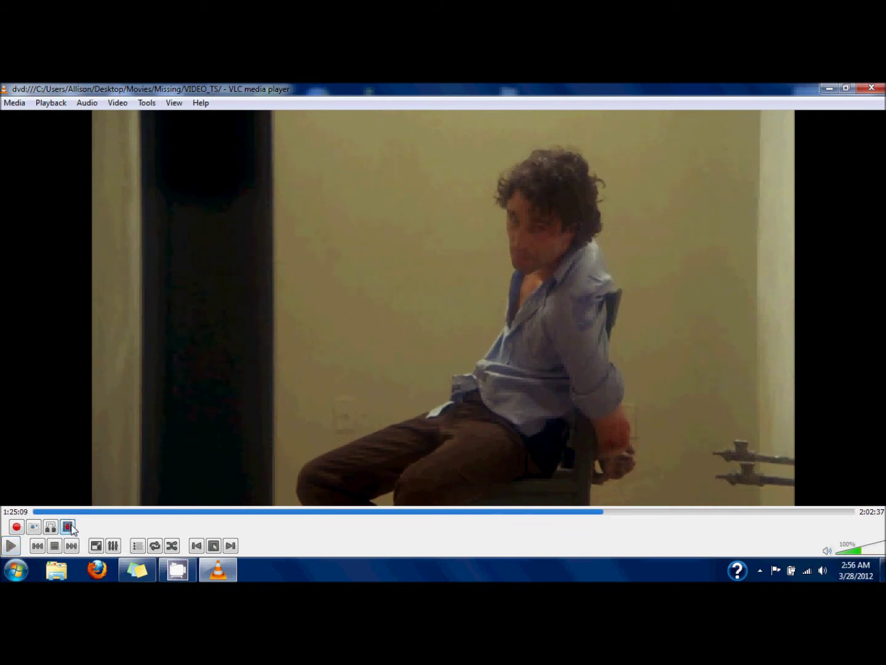
click(70, 528)
click(71, 528)
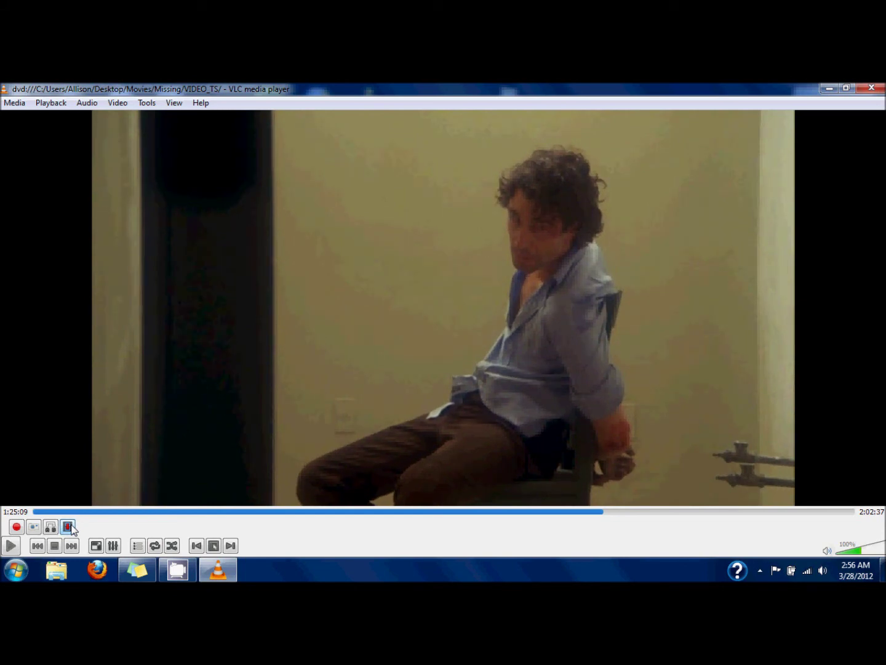
click(34, 528)
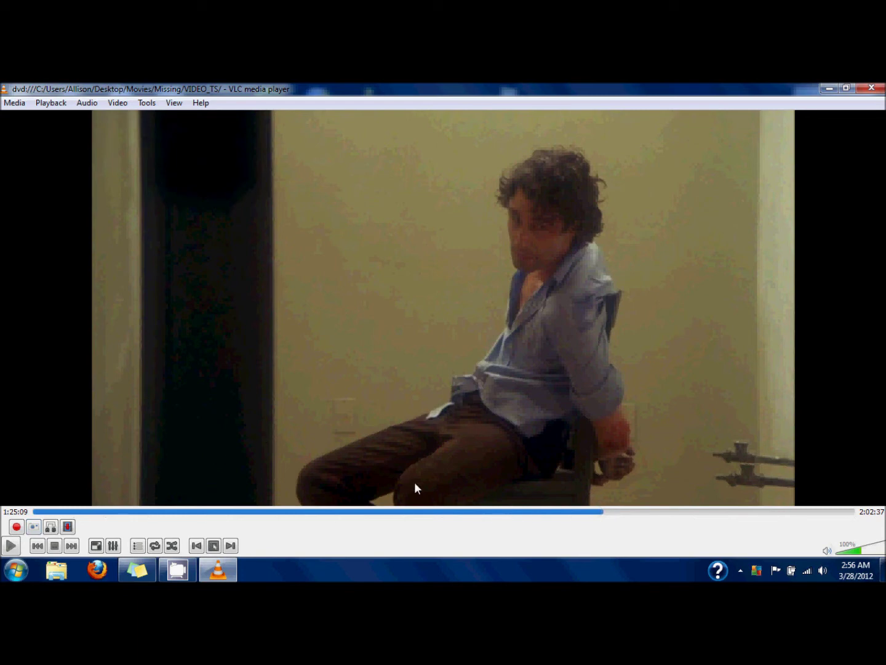
Step: Seek back on the seek bar to around 1:24:58, just before the seated-man scene
click(602, 513)
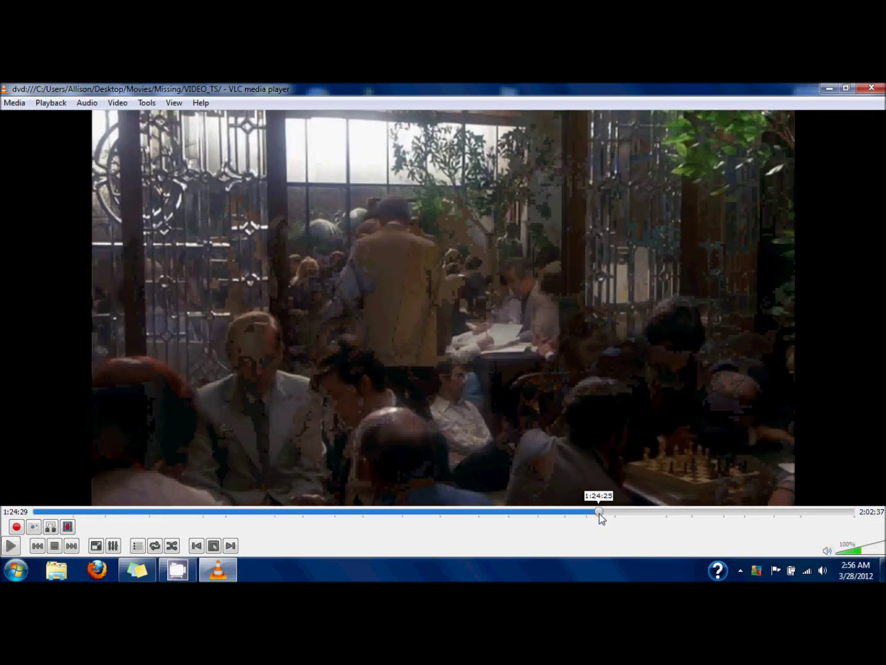
click(600, 513)
click(603, 513)
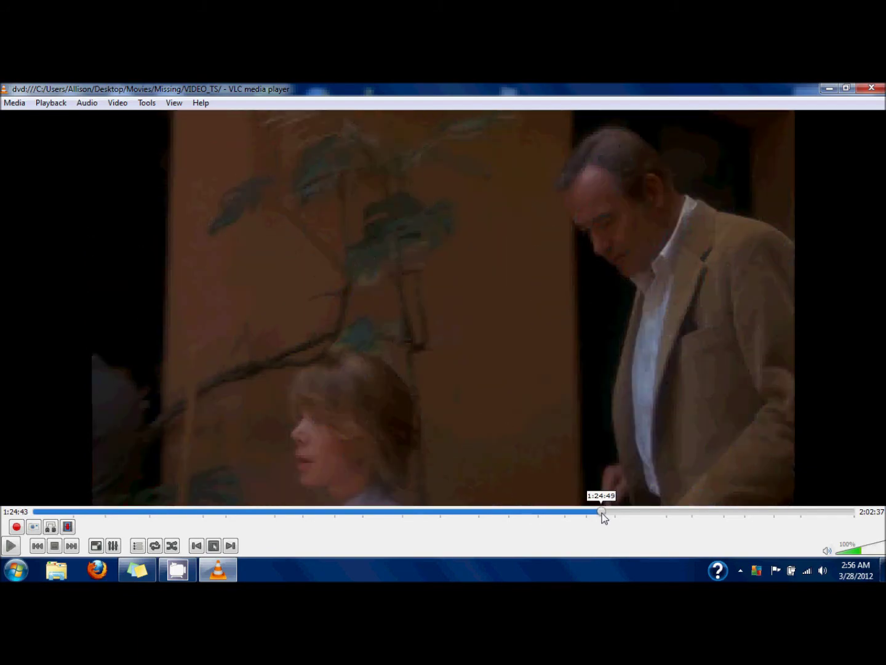
click(602, 513)
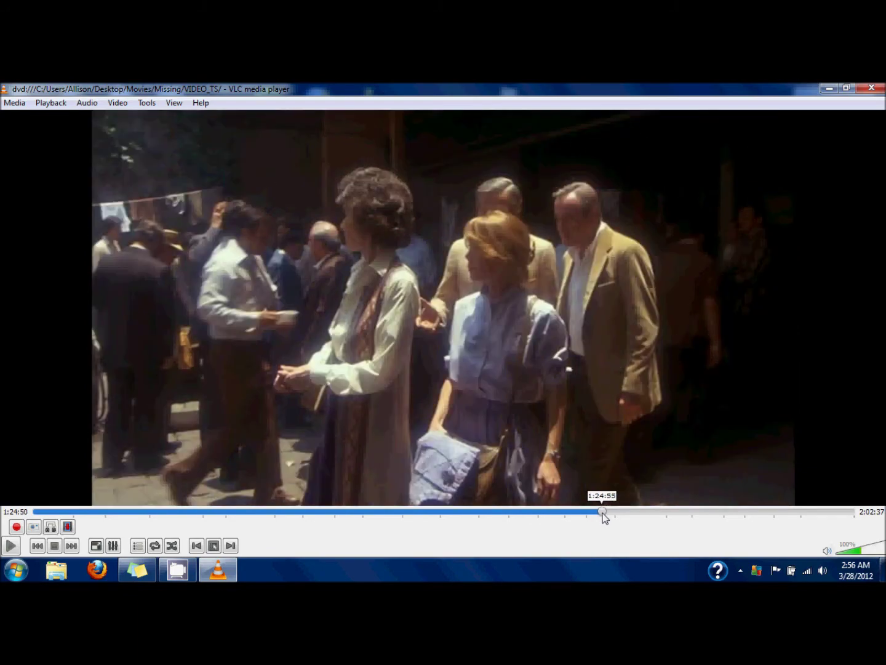
click(603, 512)
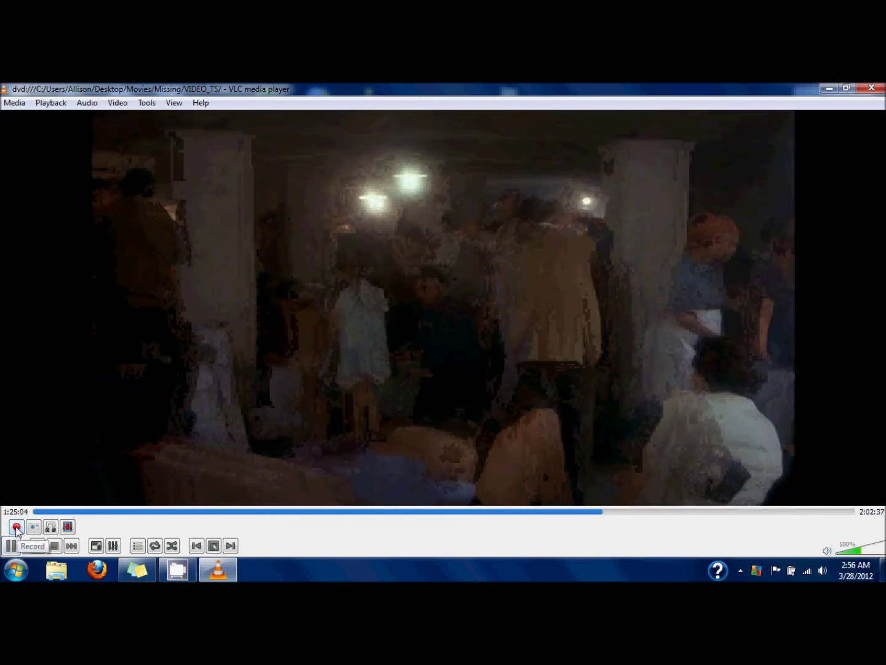
Step: Record a clip of the playing movie, then stop playback to end the recording
click(17, 528)
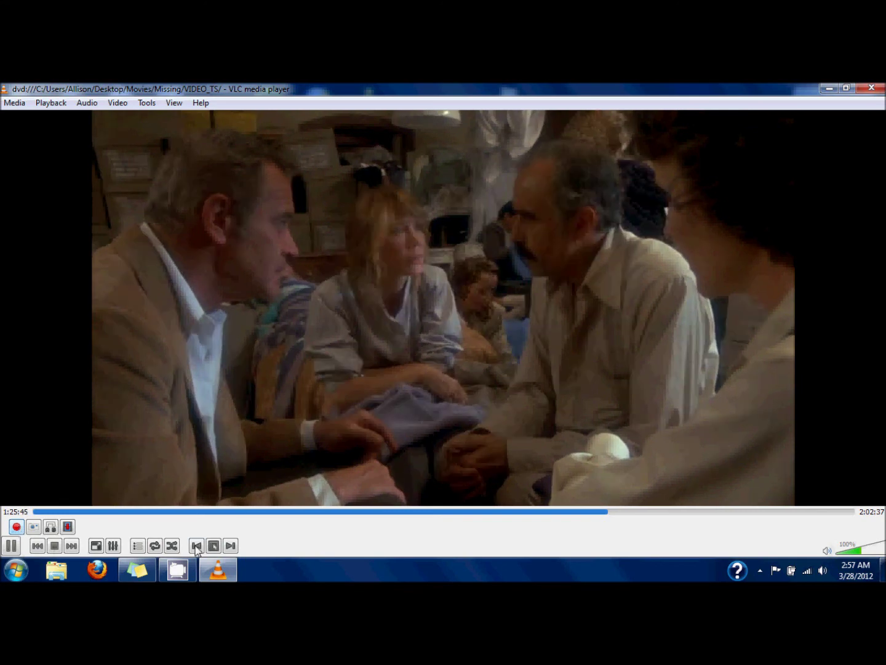
click(55, 546)
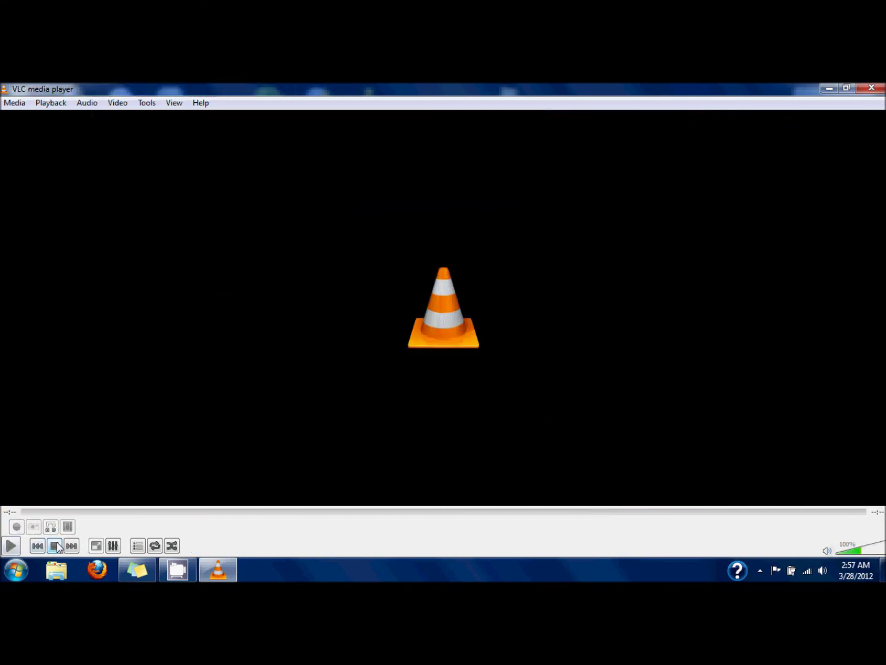
Step: Open the Pictures library in Explorer and select the two saved vlcsnap snapshots
click(56, 569)
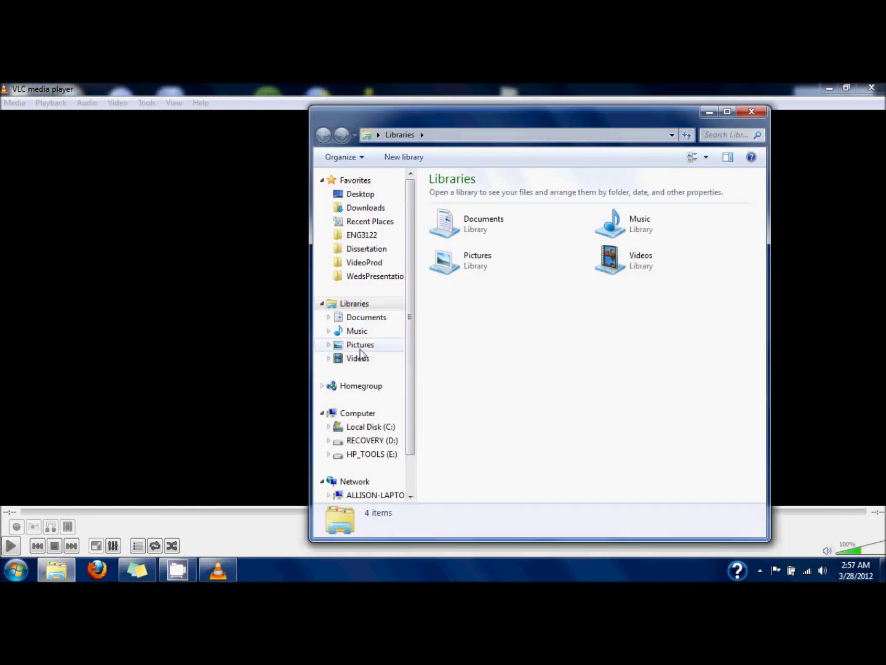
click(486, 269)
double_click(486, 269)
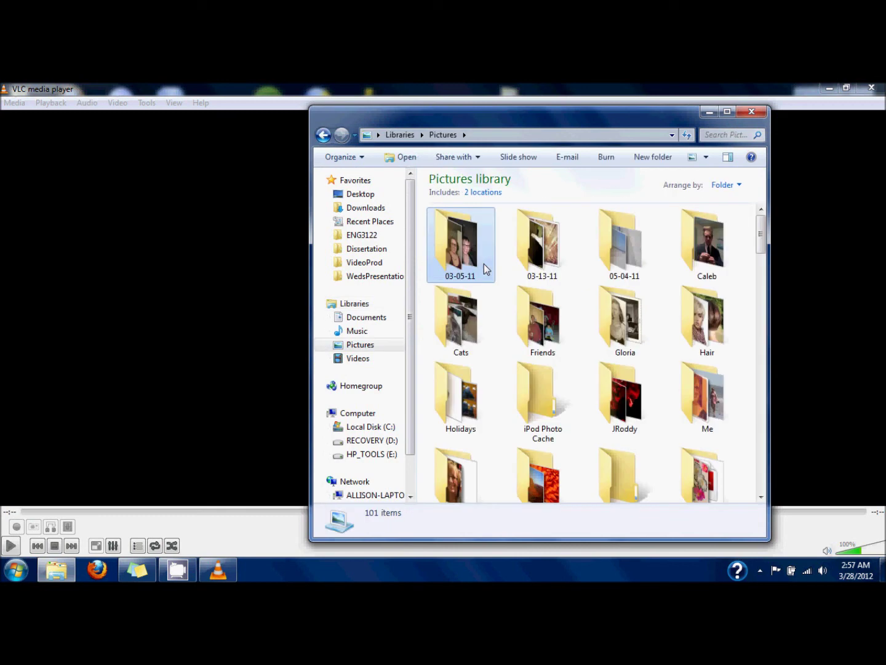
scroll(485, 265, down, 20)
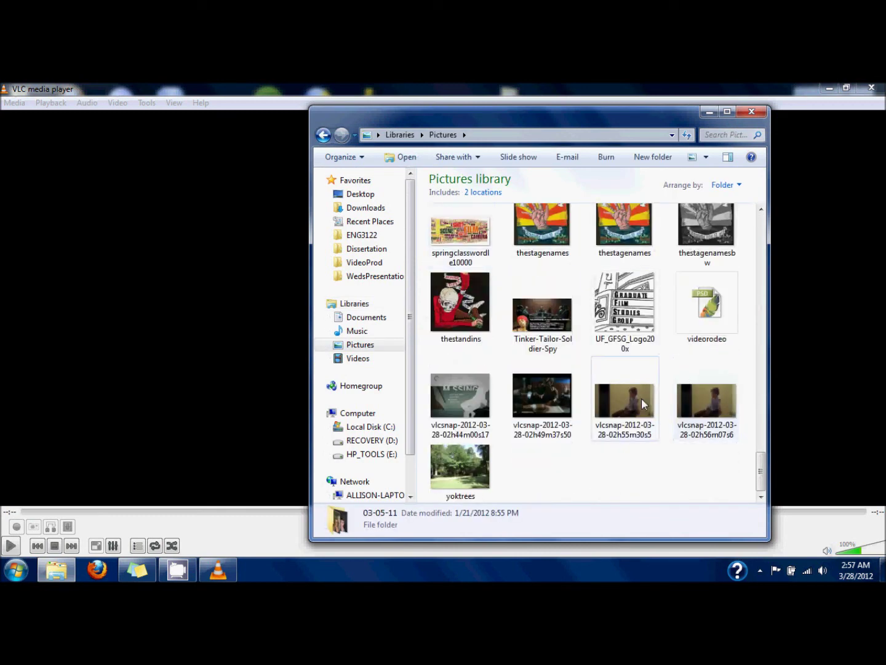
click(641, 398)
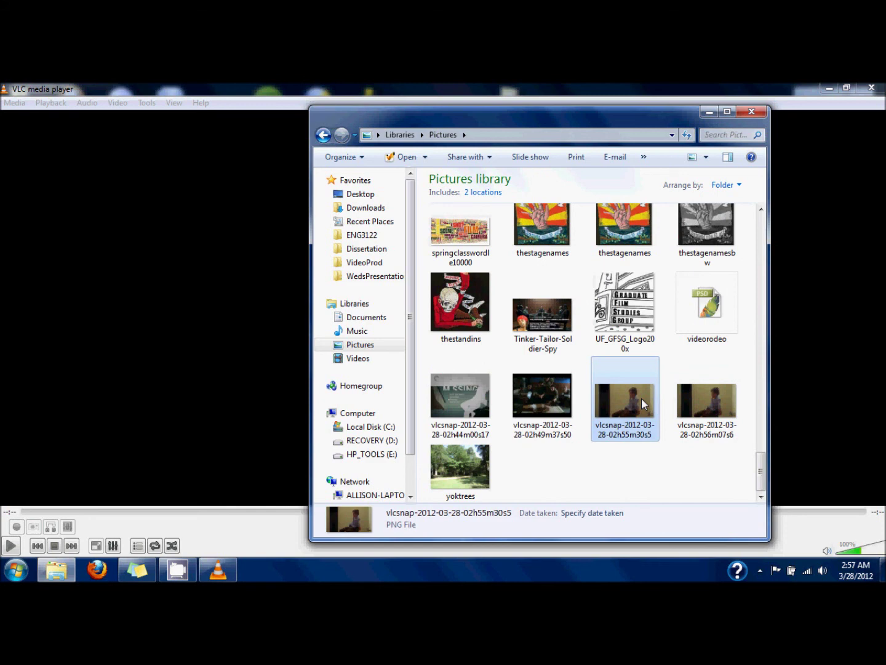
click(699, 403)
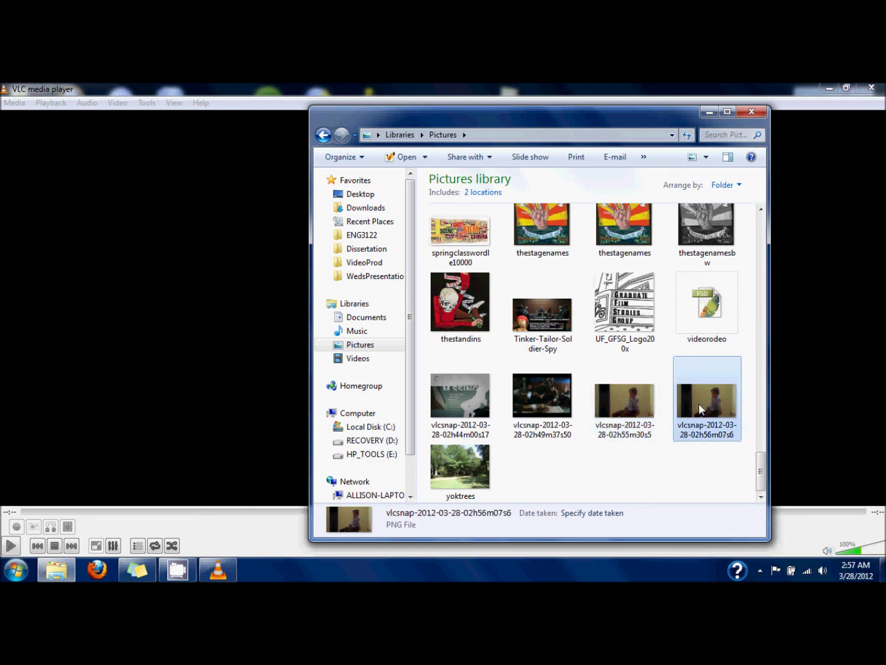
Step: Play the recorded vlc-record clip from the Videos library
click(358, 358)
scroll(483, 336, down, 3)
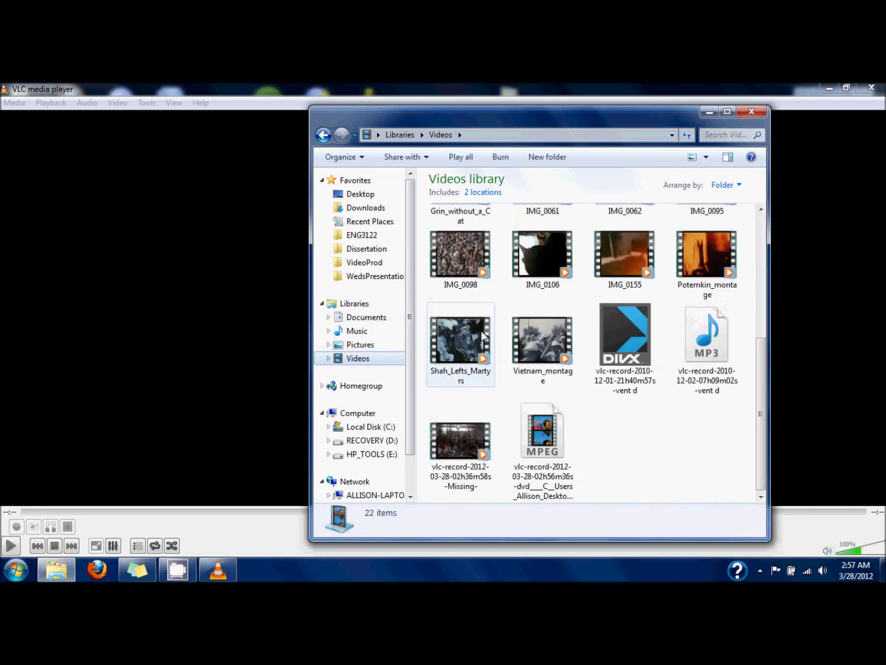
double_click(544, 437)
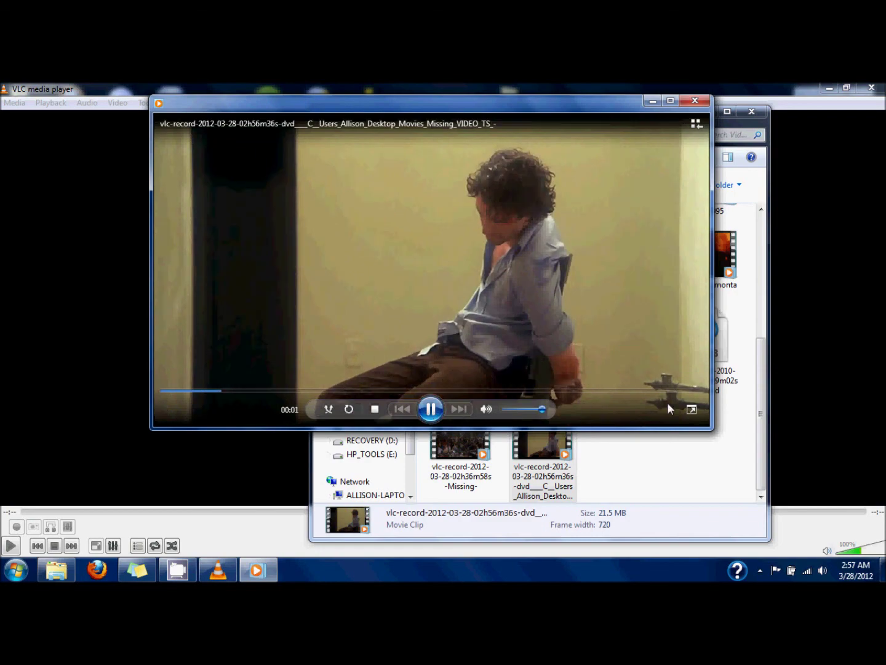
Step: Switch the vlc-record clip to full screen in Windows Media Player
click(691, 410)
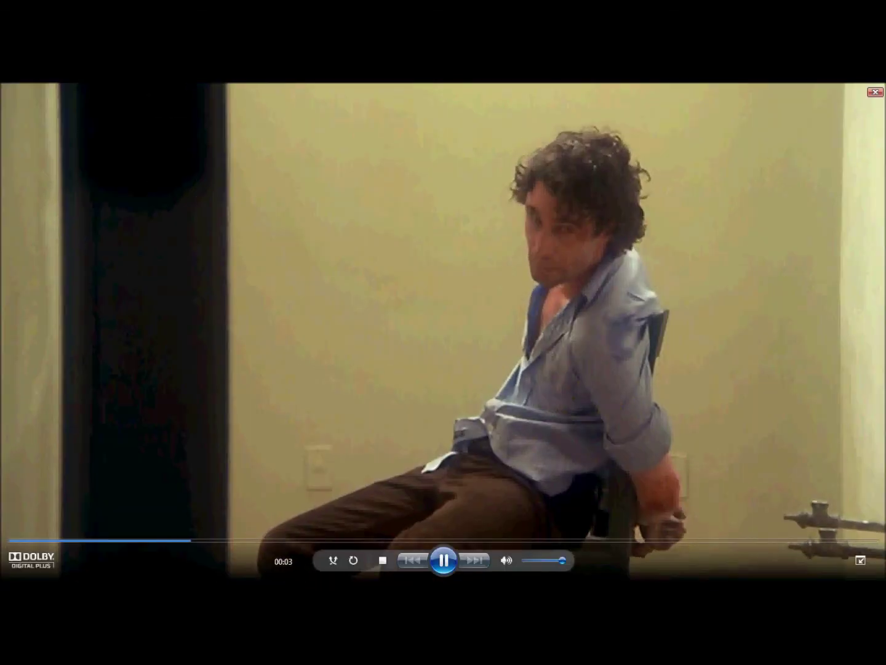